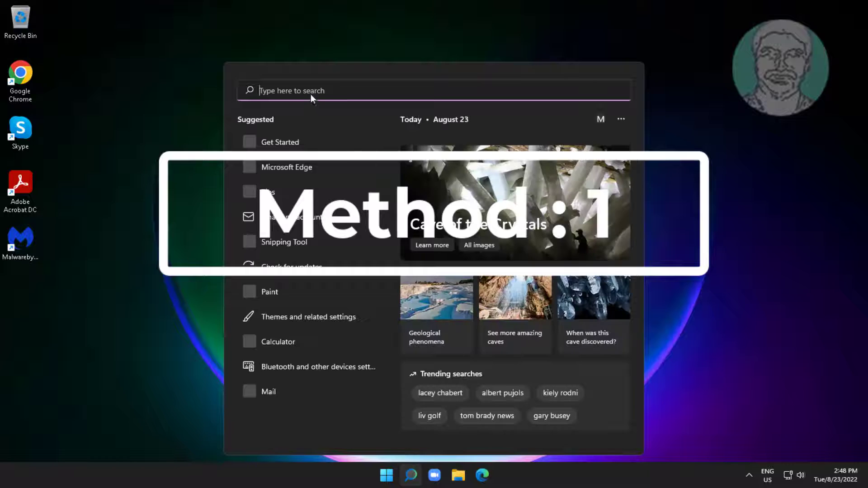
- Search Windows for "regedit", run Registry Editor as administrator and allow it to make changes to the device
text(re)
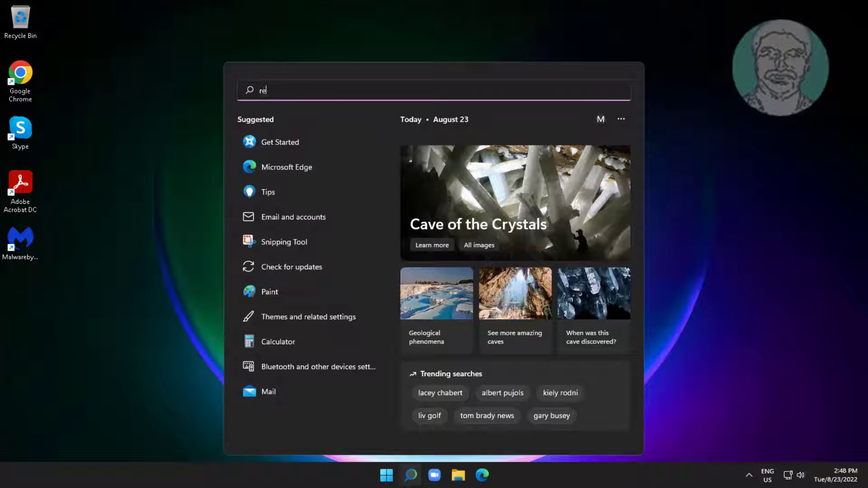
text(gedit)
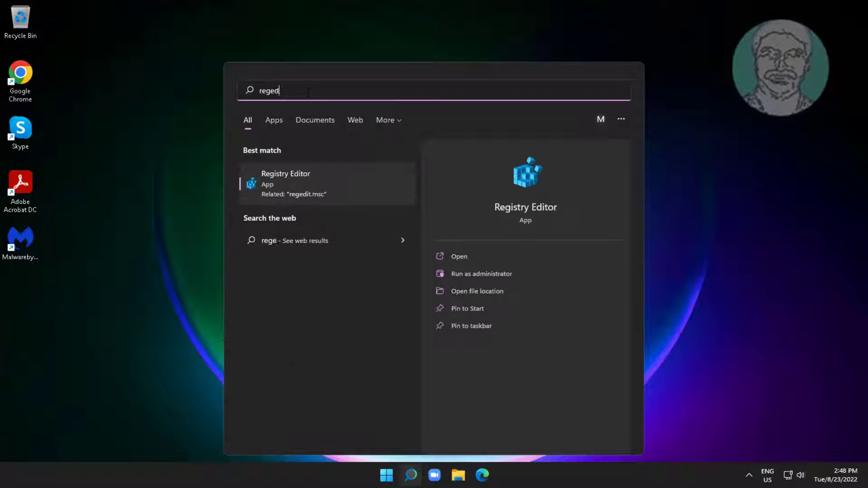
right_click(273, 177)
click(335, 192)
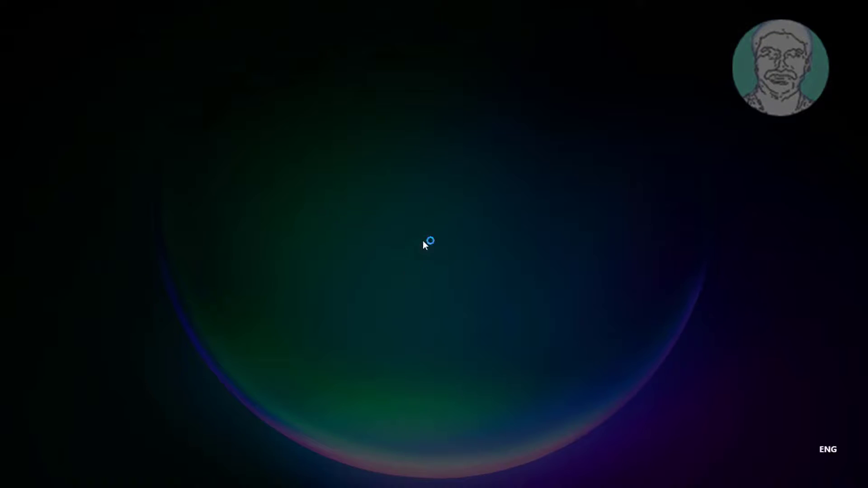
click(394, 318)
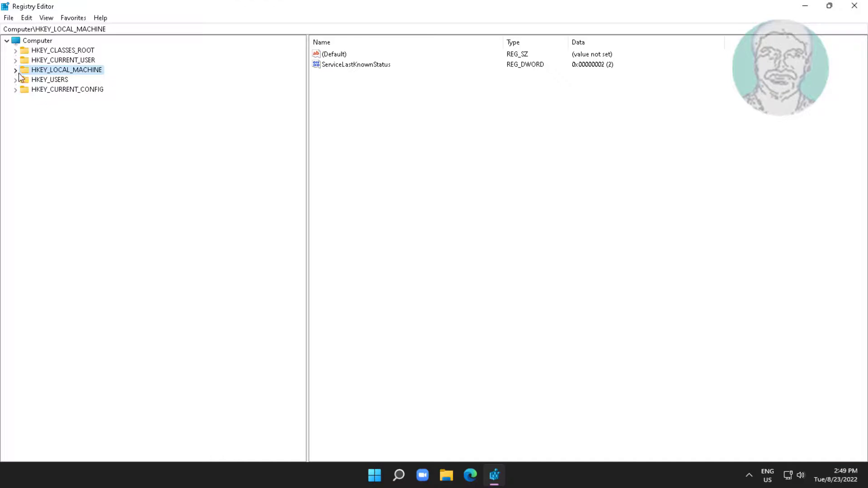
- Expand the registry tree down to HKEY_LOCAL_MACHINE\SYSTEM\CurrentControlSet\Services
click(15, 71)
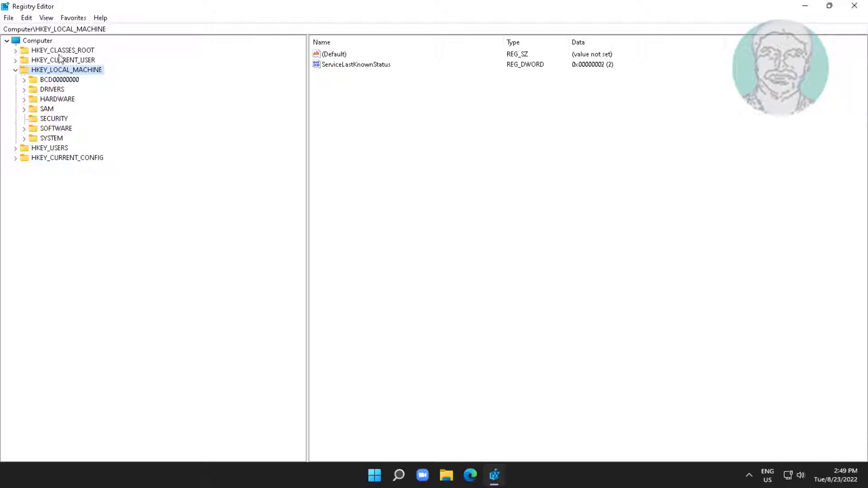
click(51, 139)
click(24, 138)
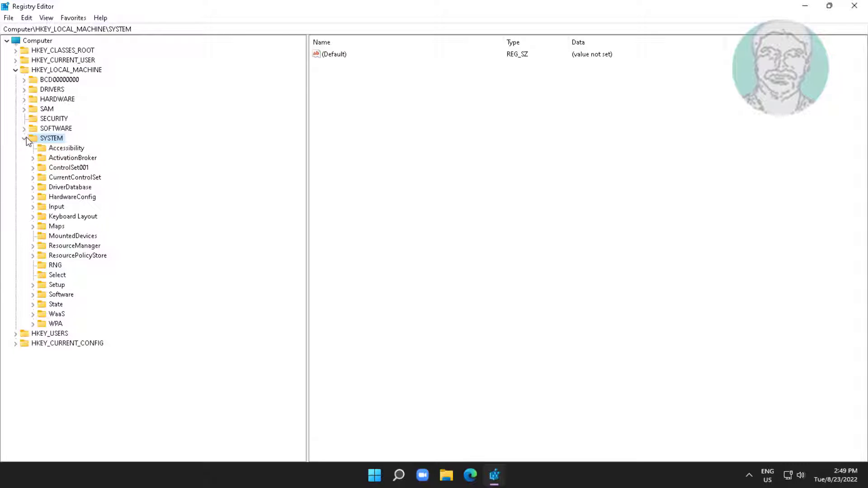
click(88, 187)
click(80, 179)
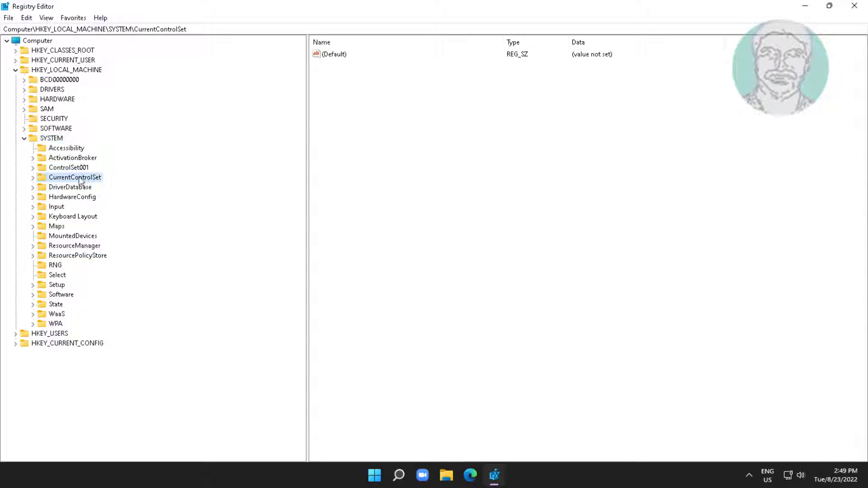
click(33, 179)
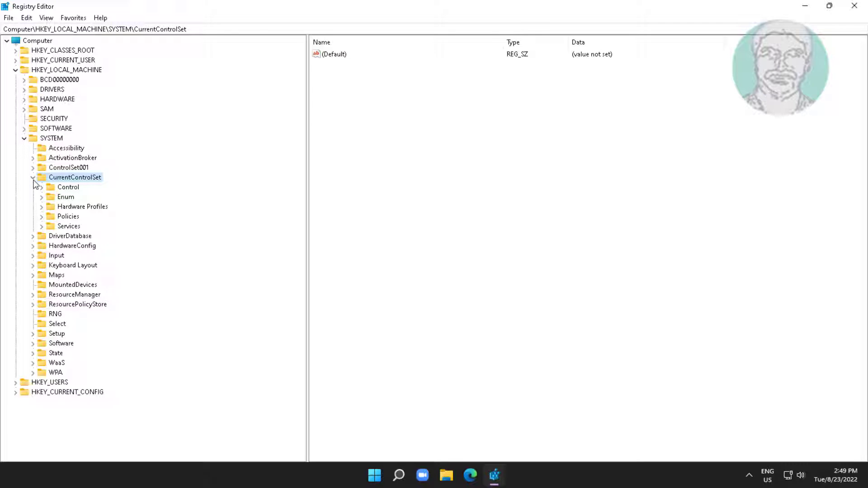
click(72, 226)
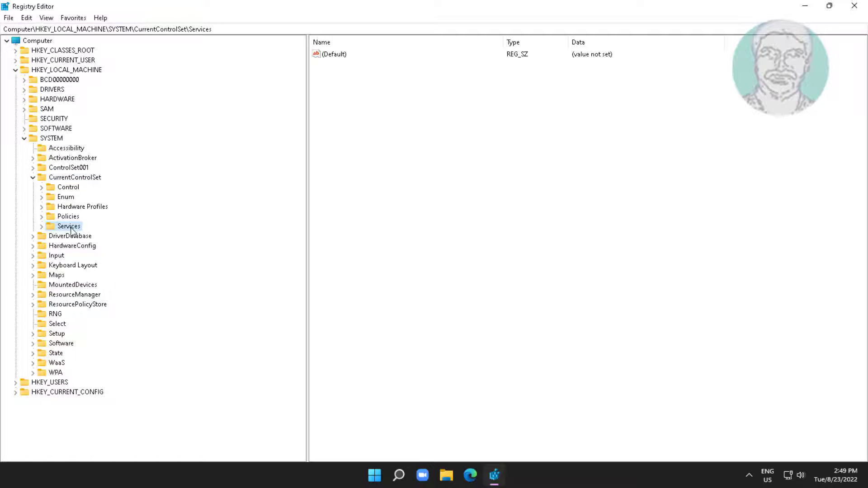
click(43, 228)
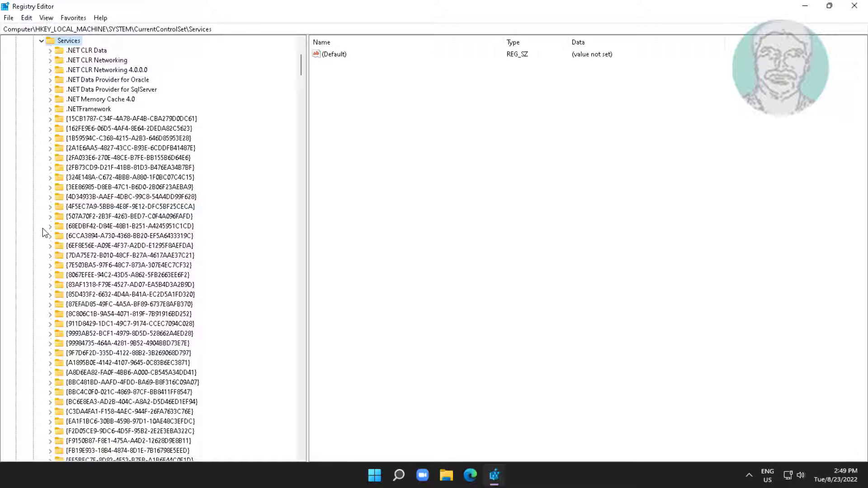
- Find and select the wscsvc key among the Services subkeys
click(104, 303)
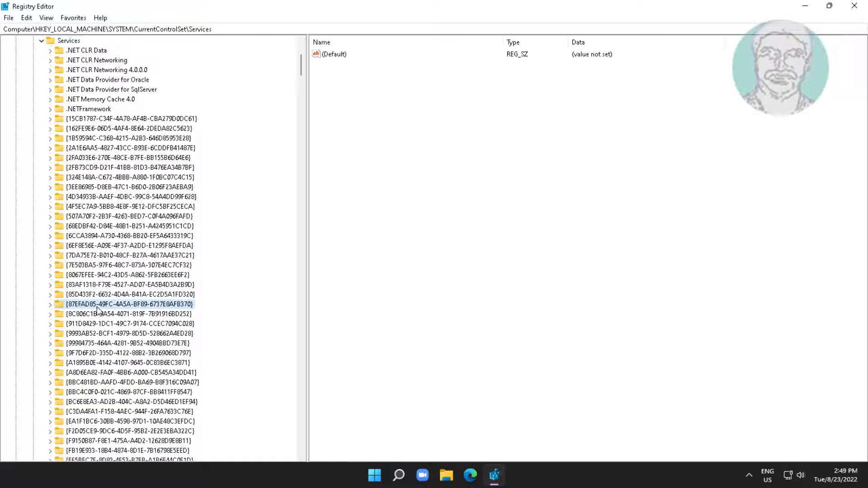
key(w)
scroll(132, 313, down, 9)
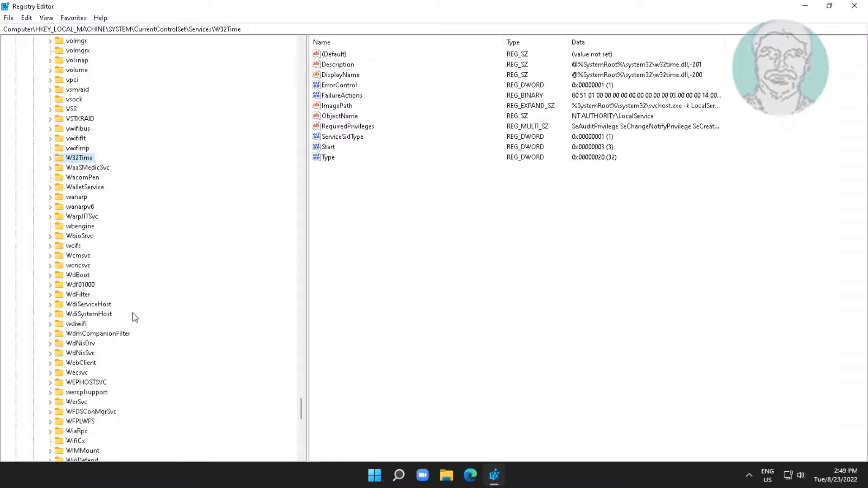
scroll(132, 318, down, 3)
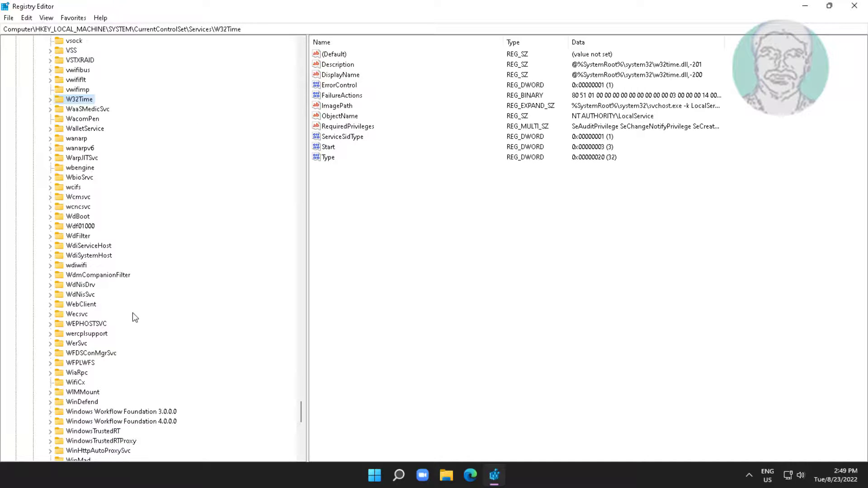
scroll(135, 317, down, 15)
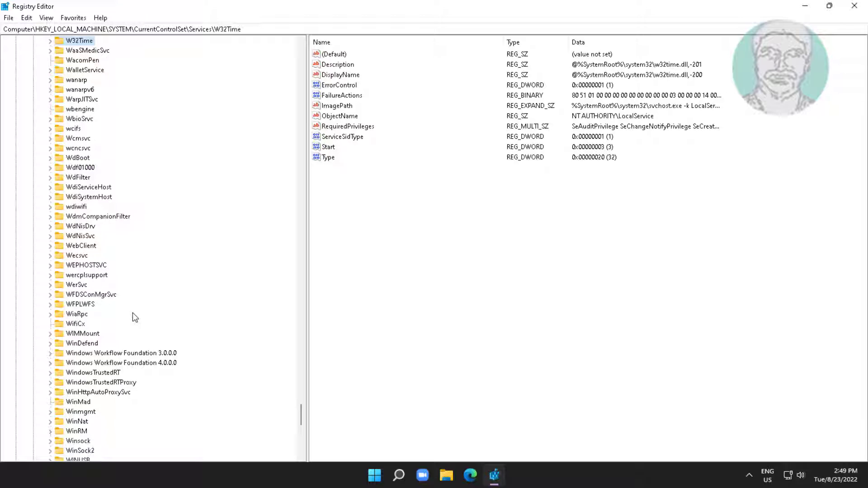
scroll(135, 318, down, 3)
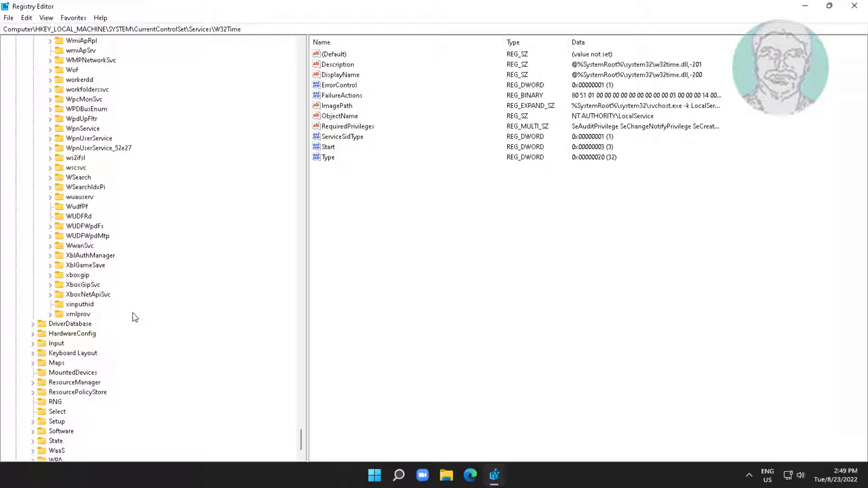
click(78, 168)
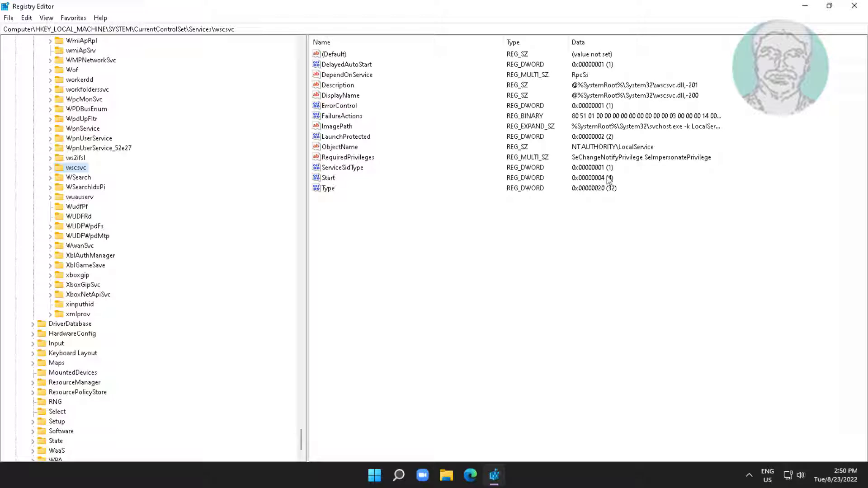
- Set the value data of the wscsvc key's Start DWORD to 2 in hexadecimal
double_click(327, 178)
text(2)
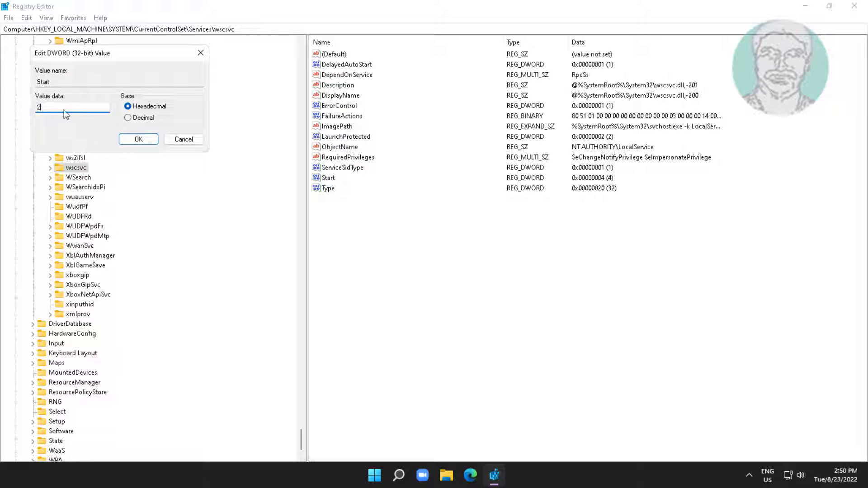
click(140, 140)
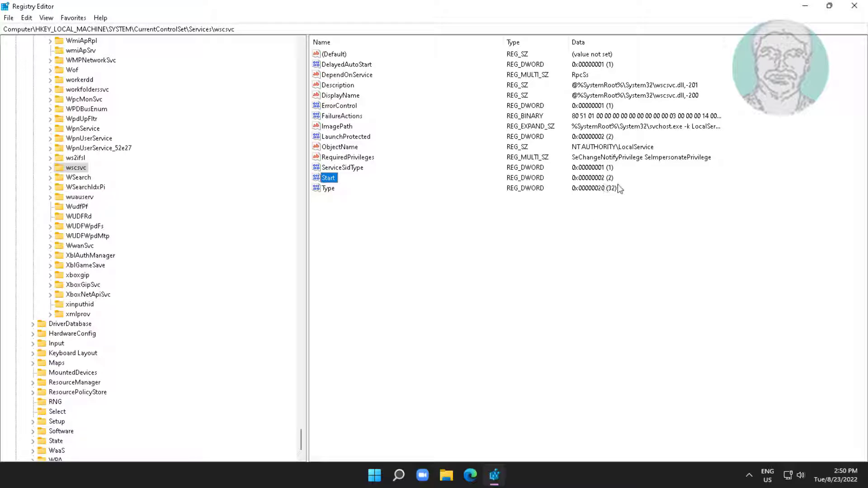
- Collapse the Services, SYSTEM and HKEY_LOCAL_MACHINE branches and close the Registry Editor
click(179, 192)
scroll(179, 192, up, 9)
scroll(178, 192, up, 20)
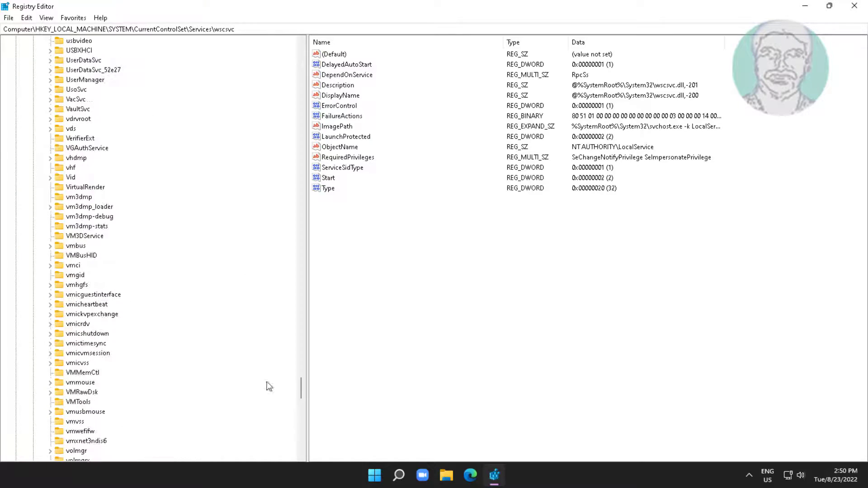
drag(304, 385, 271, 56)
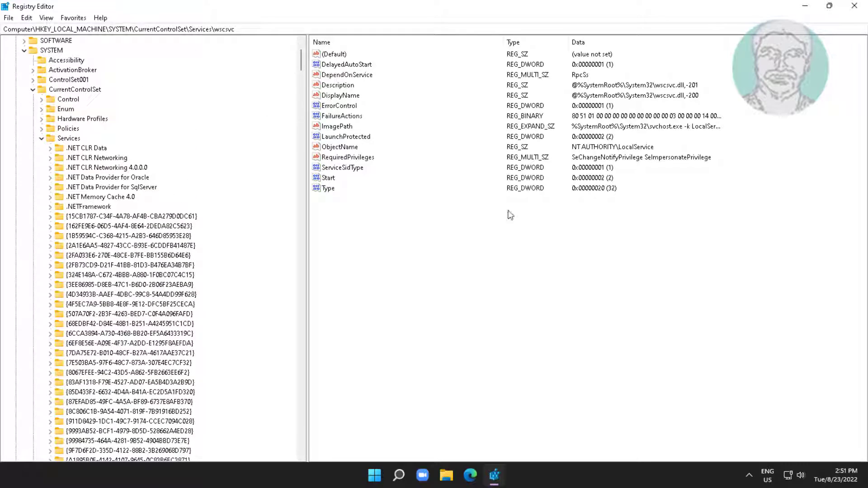
click(41, 139)
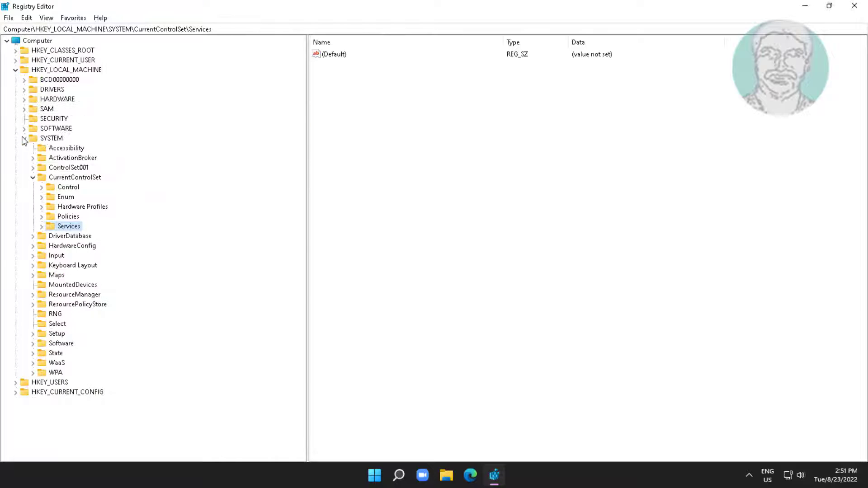
click(23, 139)
click(15, 70)
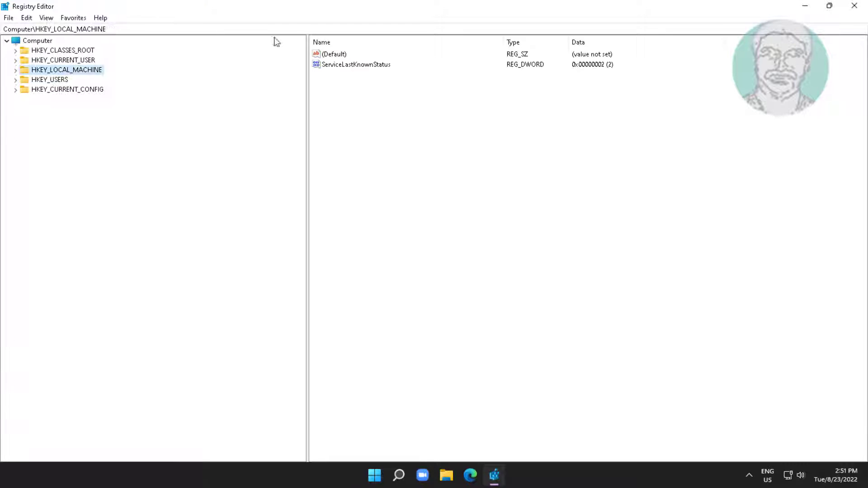
click(854, 6)
- Restart the computer
click(385, 470)
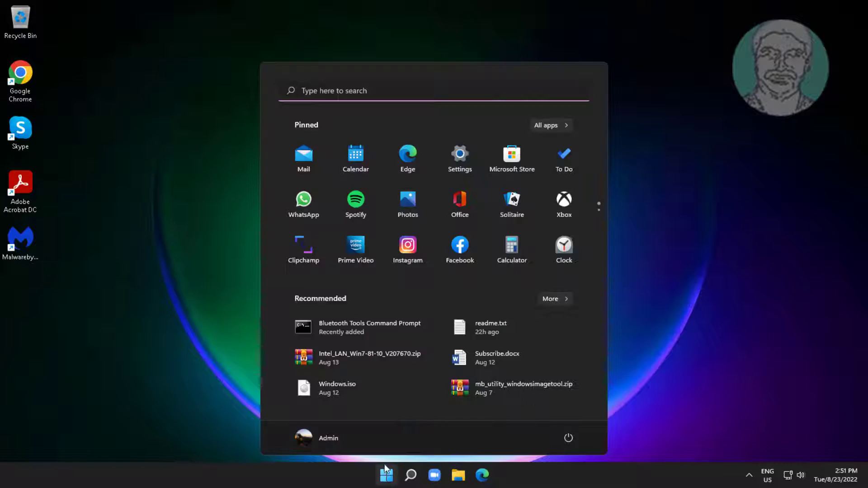
click(568, 438)
click(571, 412)
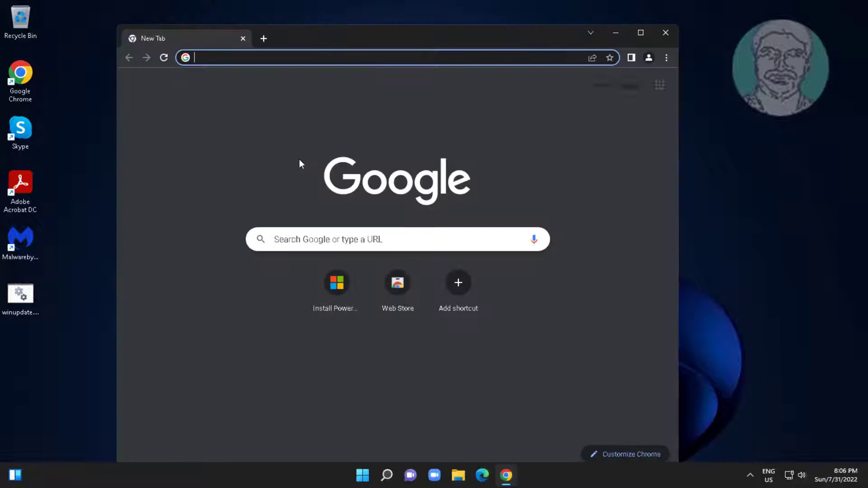
- Maximize the Chrome window and search the web for "windows 11 download"
click(640, 33)
click(361, 31)
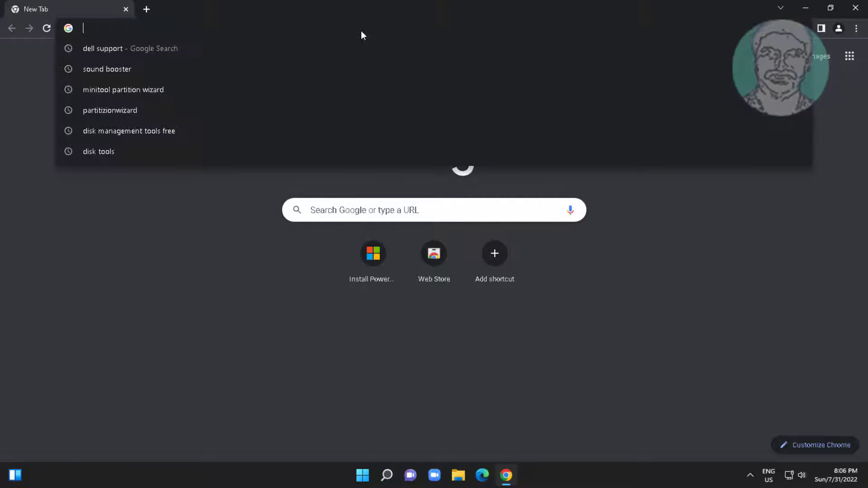
text(windows )
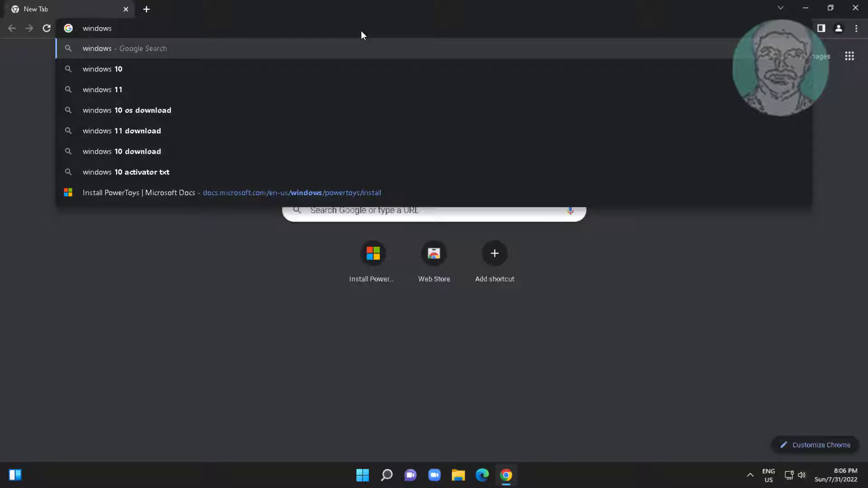
text(11 download)
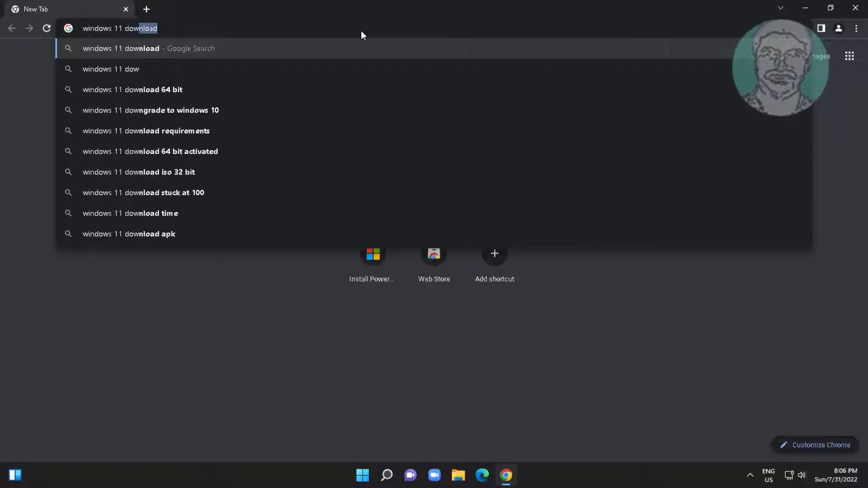
key(Return)
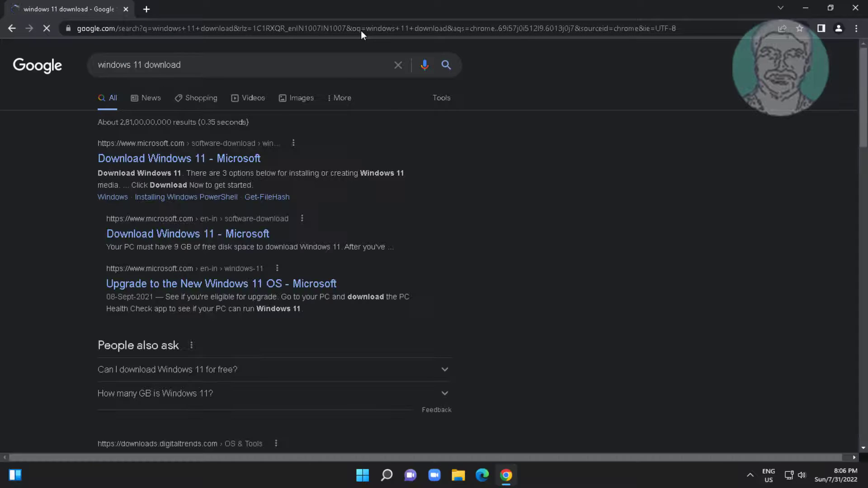
- Open Microsoft's Download Windows 11 page and download the tool for creating Windows 11 installation media
click(223, 163)
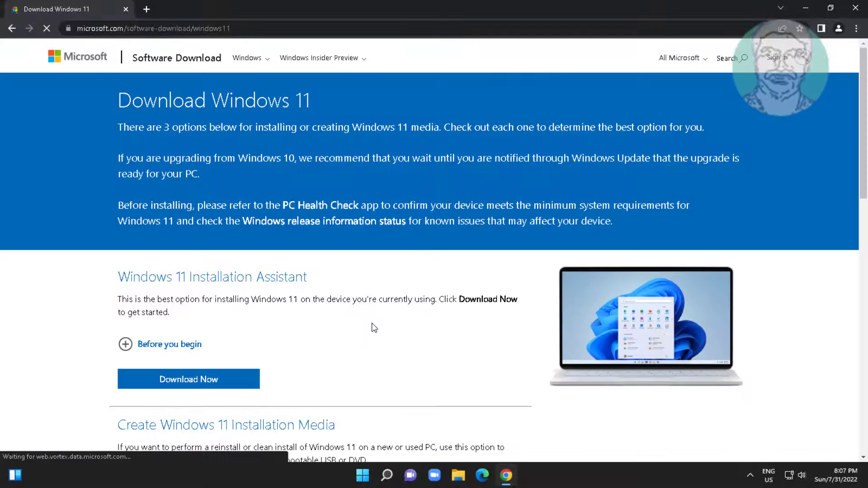
scroll(373, 327, down, 3)
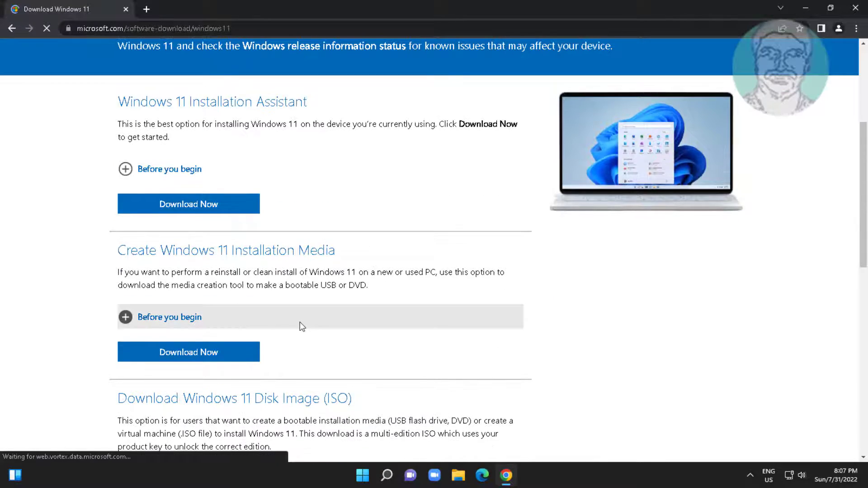
click(230, 354)
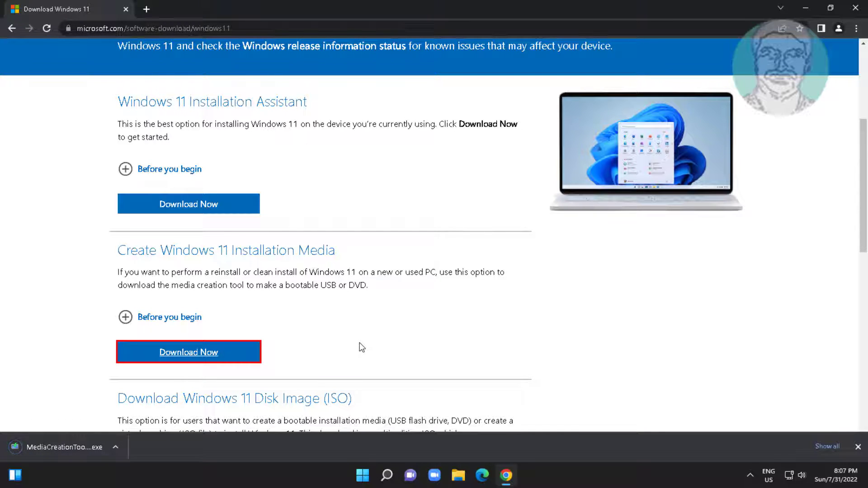
- Run the downloaded Media Creation Tool, minimize the browser, allow the tool to make changes and accept the license terms
click(90, 448)
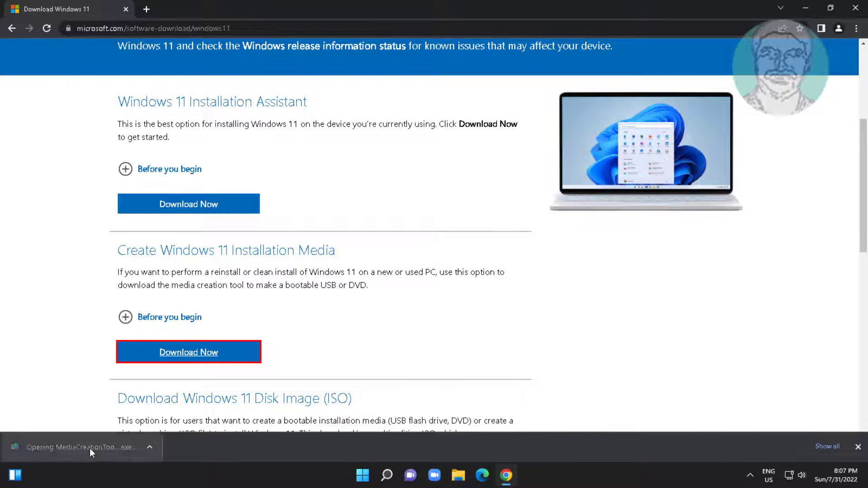
click(805, 9)
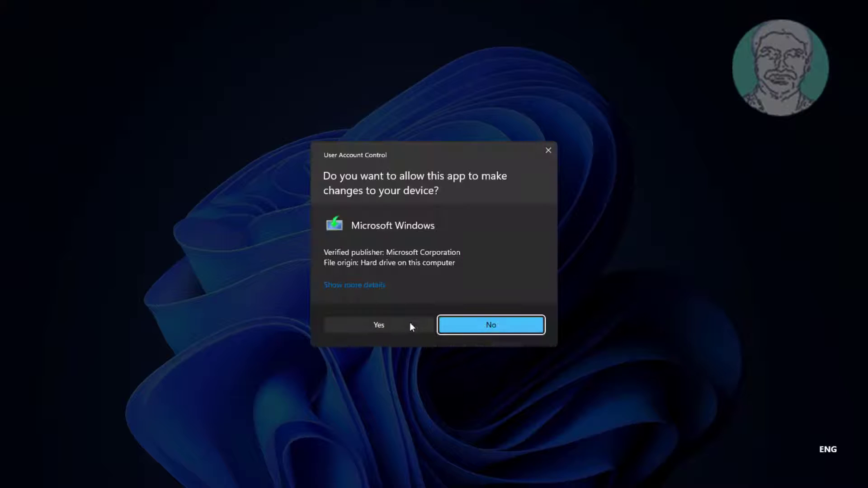
click(410, 325)
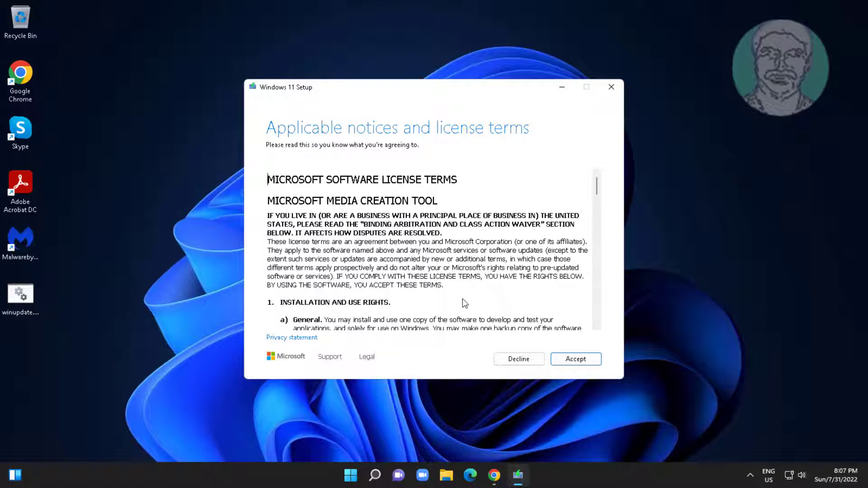
click(587, 362)
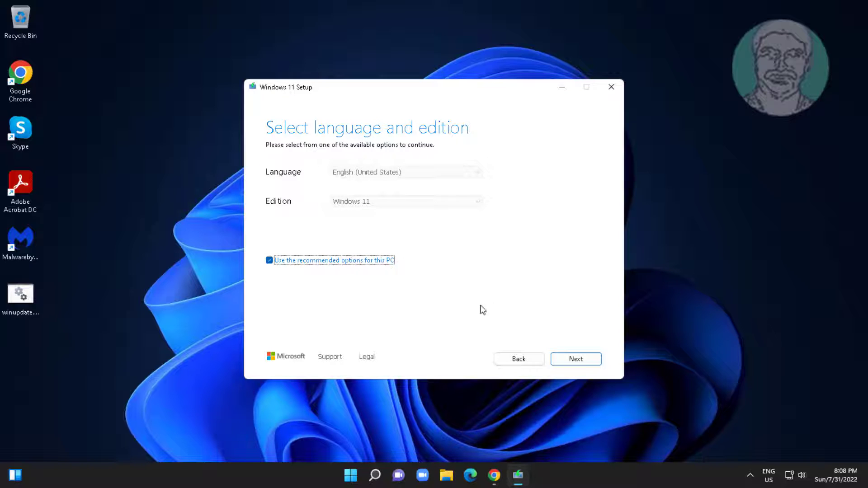
- Keep the recommended language and edition, choose ISO file as the media, save it as Windows.iso in Documents and finish the media creation
click(562, 361)
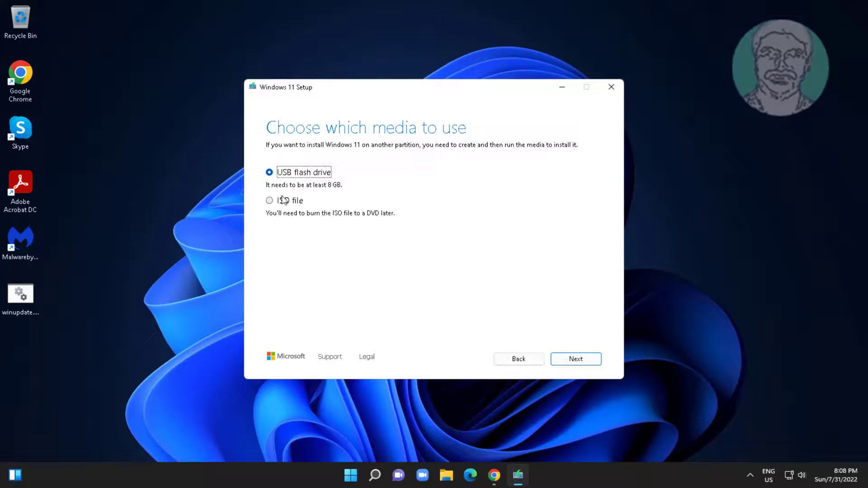
click(283, 200)
click(558, 362)
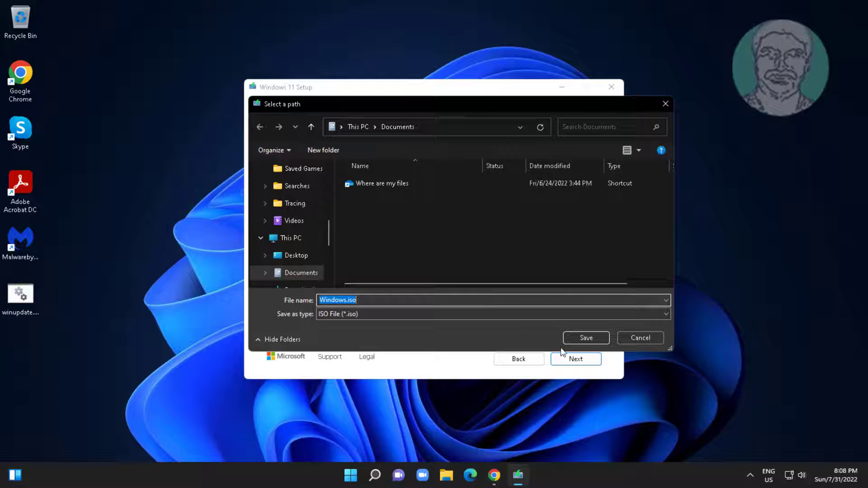
click(579, 339)
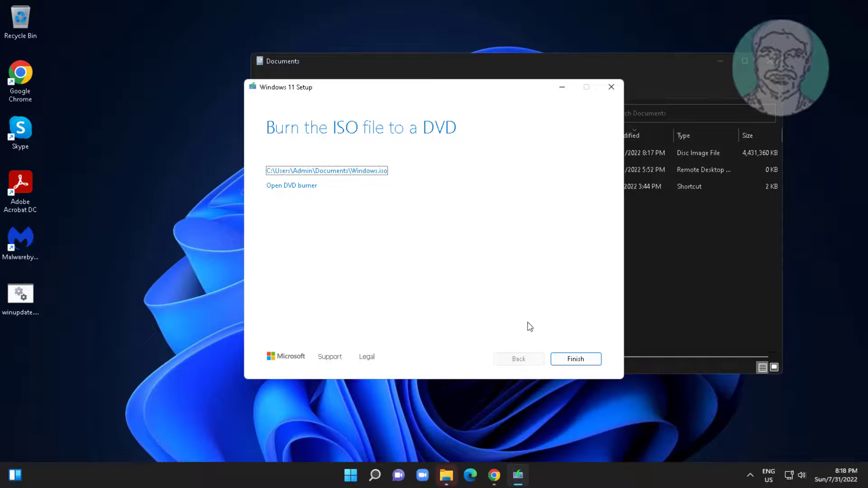
click(575, 359)
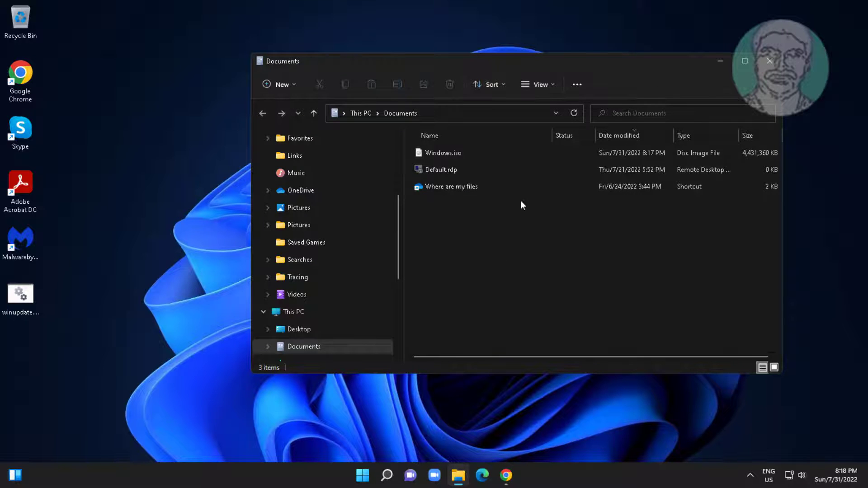
- Mount Windows.iso from Documents, run its setup.exe with permission to make changes, and close the File Explorer window
click(465, 153)
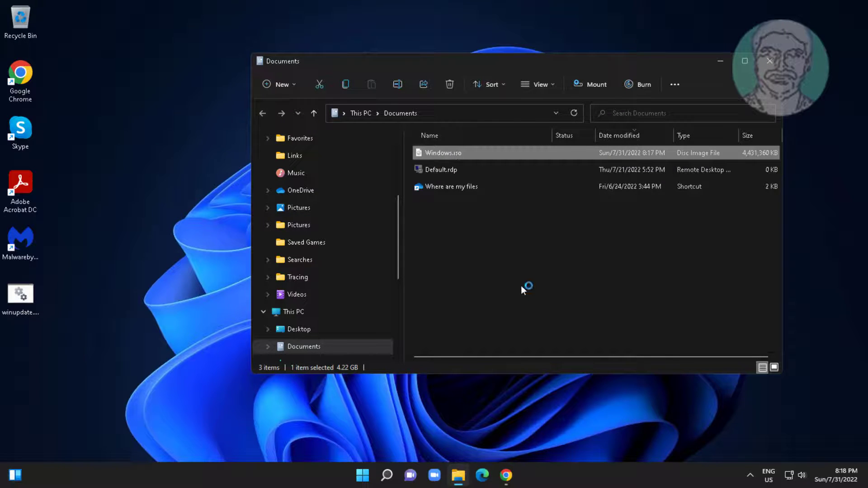
key(Return)
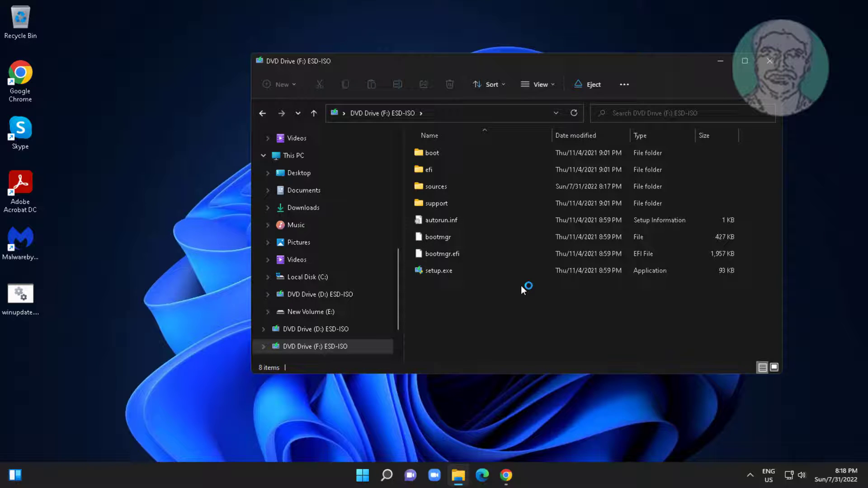
double_click(454, 275)
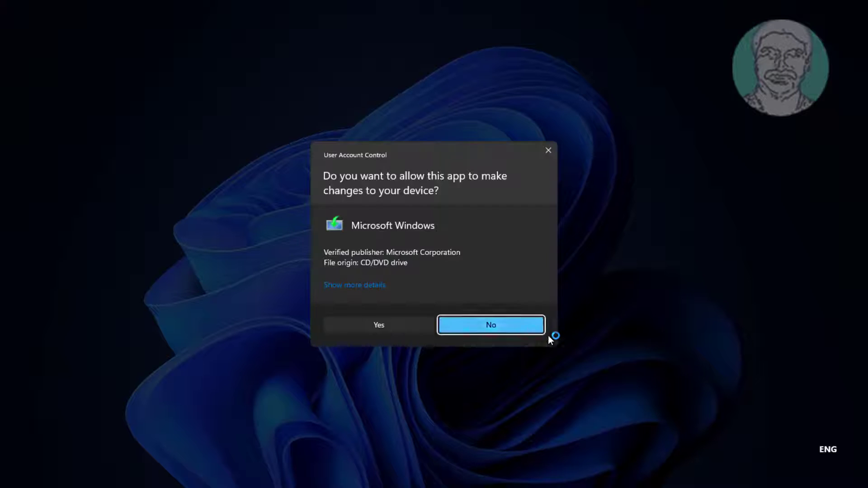
click(376, 330)
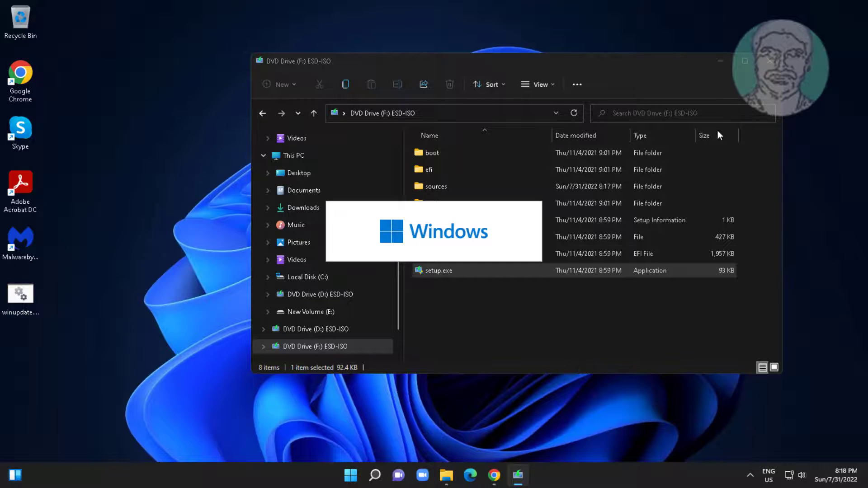
click(770, 60)
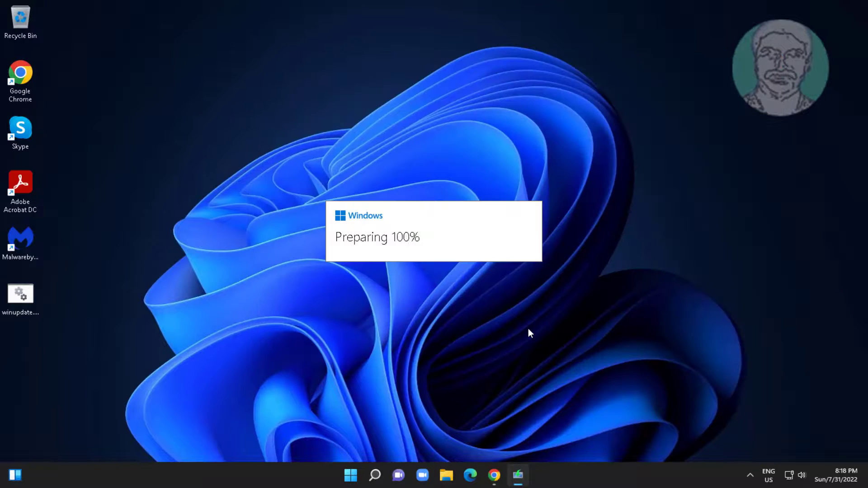
- Proceed through Windows 11 Setup, accept the license terms and start installing Windows 11 Pro while keeping personal files and apps
click(565, 359)
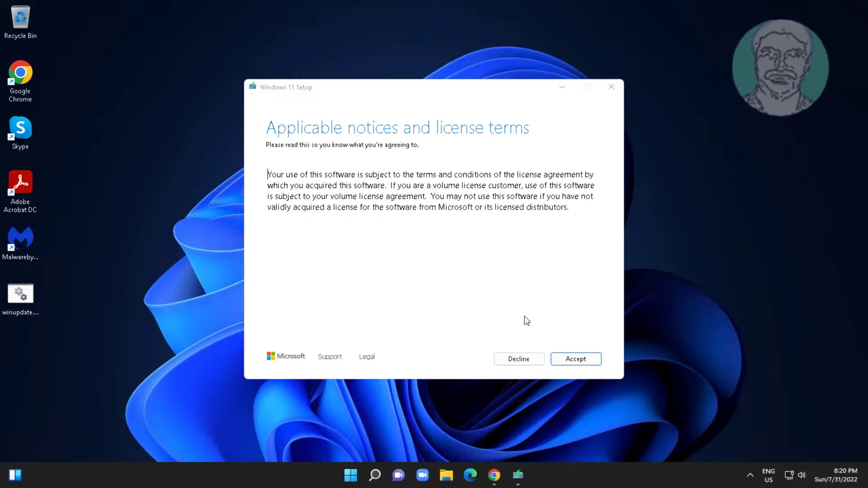
click(574, 359)
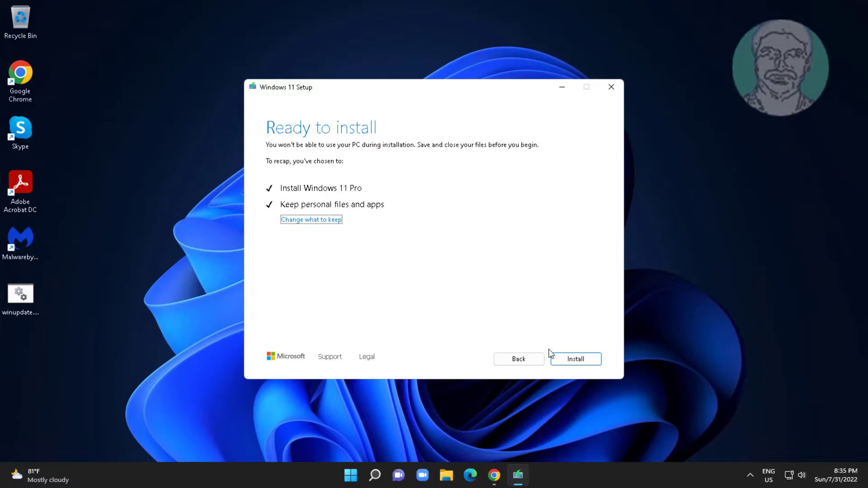
click(579, 361)
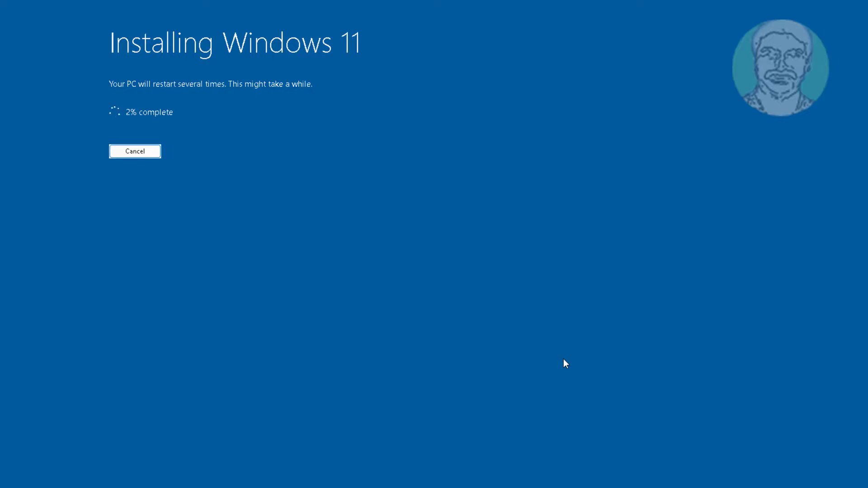